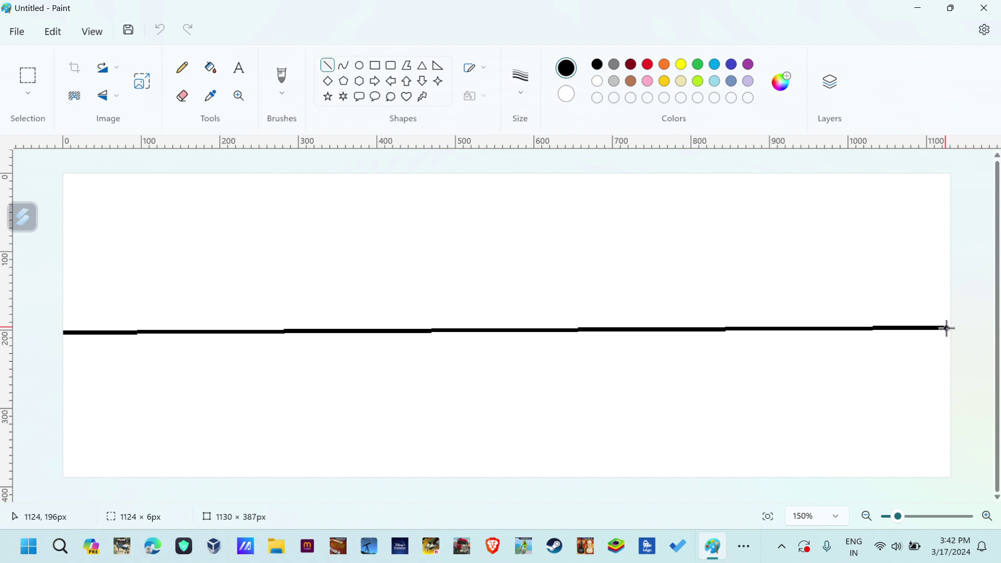
- Draw a black line about 1124 px wide across the middle of the canvas and a mountain peak standing on its left end
left_click_drag(947, 329, 946, 328)
left_click(493, 260)
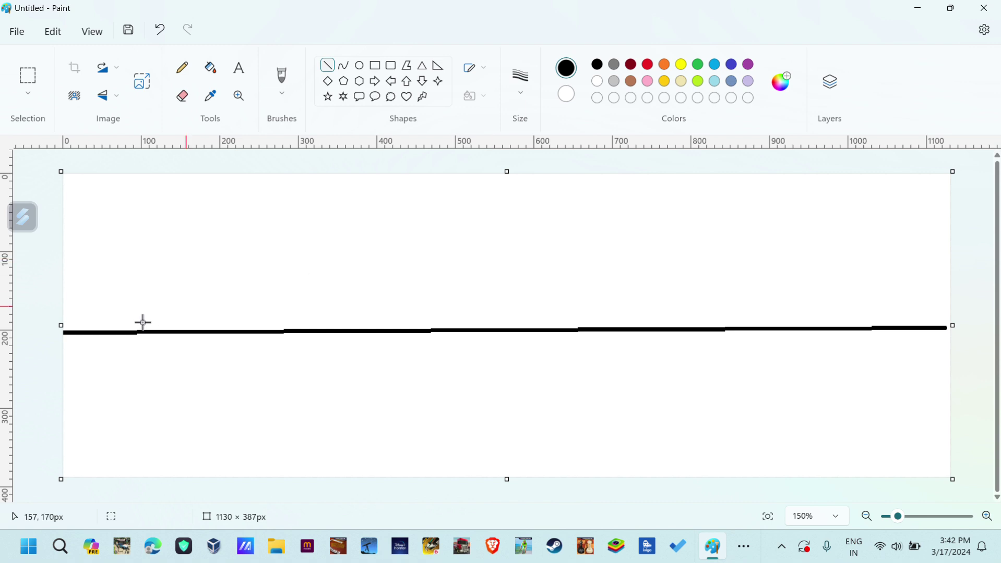
left_click_drag(62, 332, 251, 176)
left_click(299, 270)
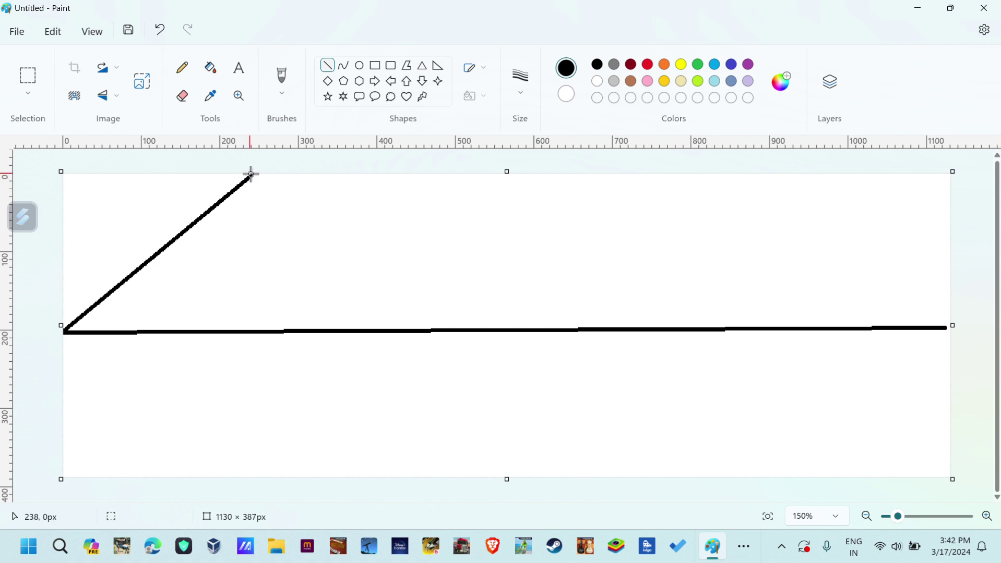
mouse_move(251, 176)
left_mouse_down()
mouse_move(371, 334)
mouse_move(384, 330)
left_mouse_up()
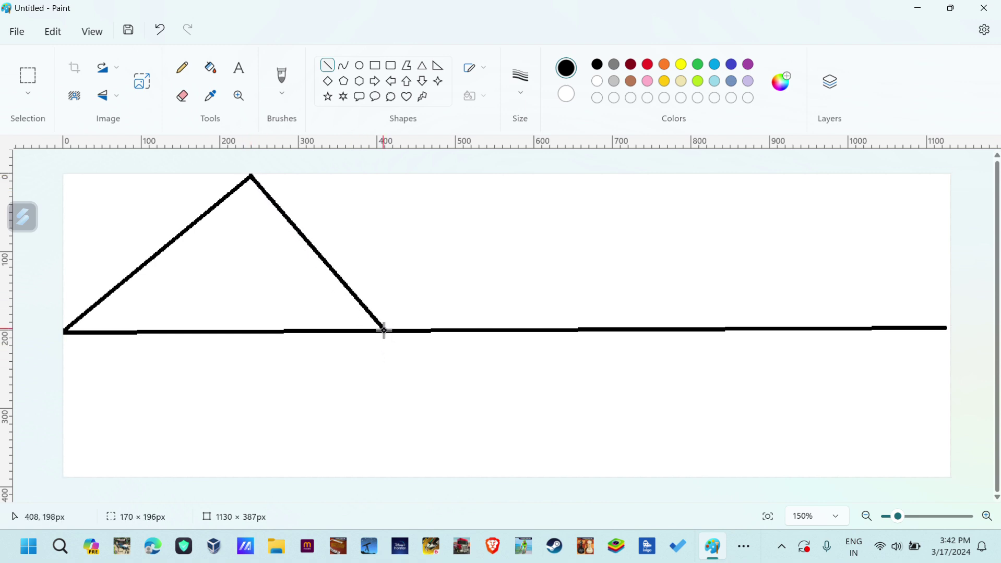
left_click(382, 261)
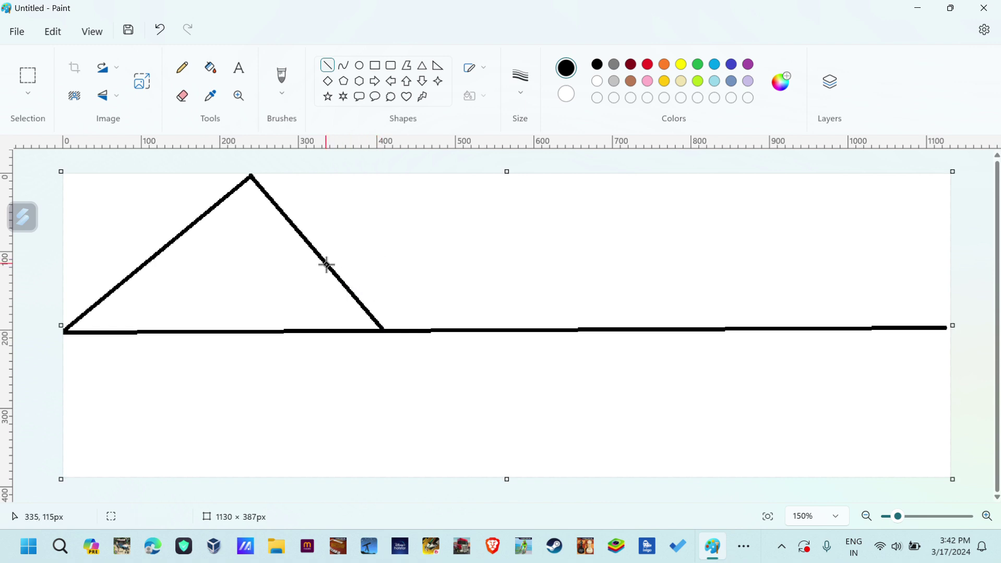
- Draw a second and a third mountain along the horizon line, each starting halfway down the right slope of the previous one
mouse_move(326, 265)
left_mouse_down()
mouse_move(411, 156)
mouse_move(495, 288)
mouse_move(554, 329)
left_mouse_up()
left_click(457, 236)
left_click(592, 251)
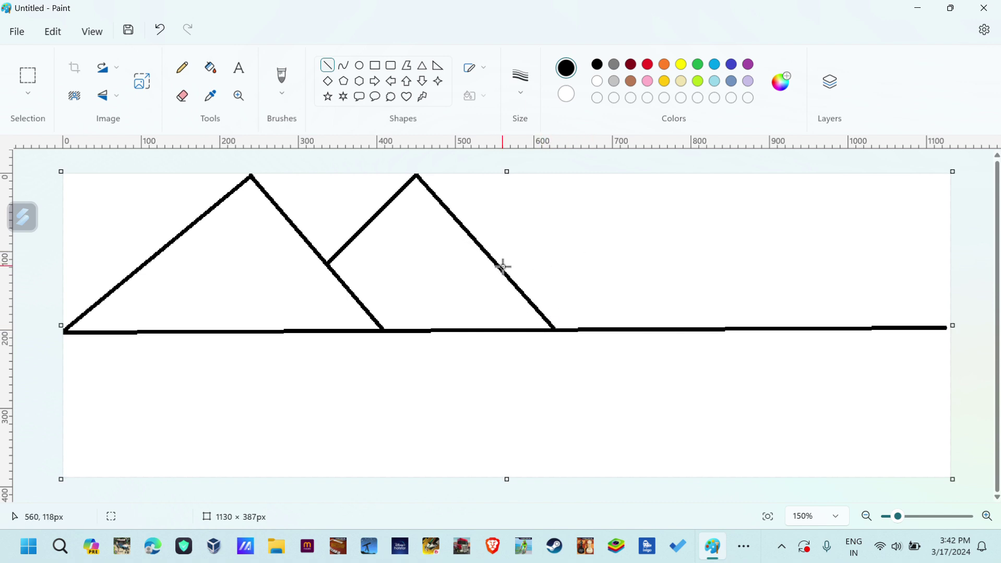
left_click_drag(500, 267, 591, 175)
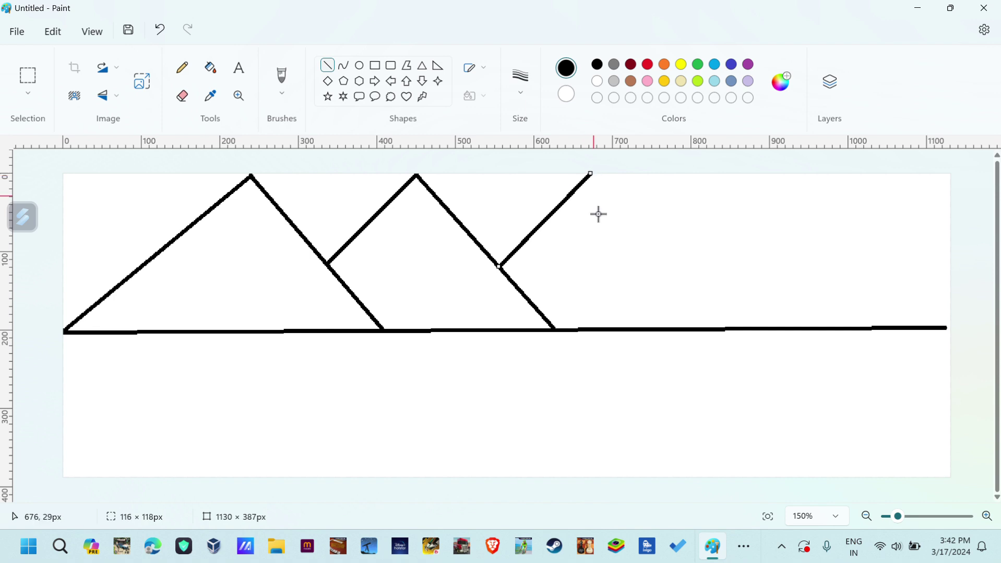
left_click(609, 253)
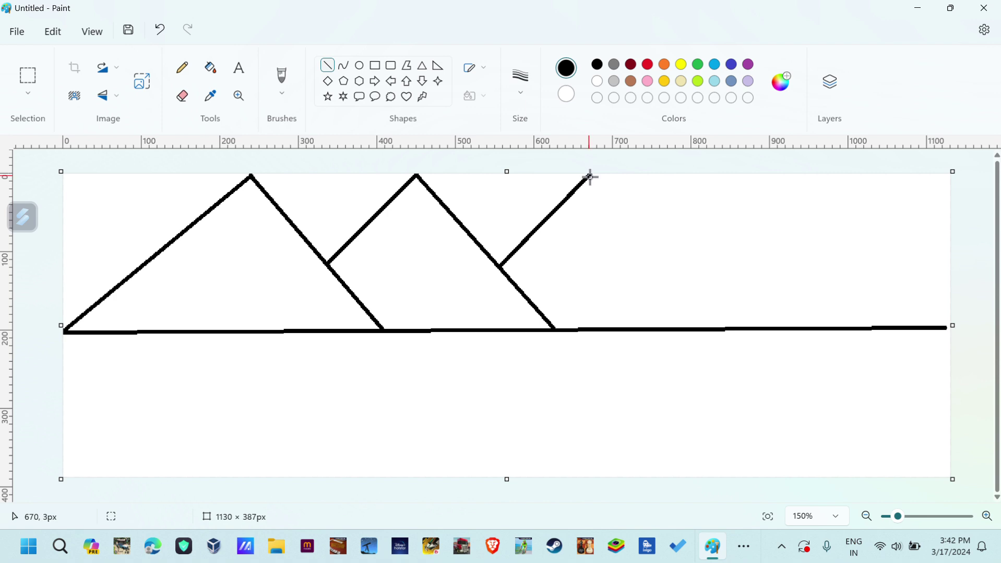
left_click_drag(588, 176, 732, 328)
- Draw a fourth overlapping mountain and the left slope of a fifth, about 111 × 114 px, at the canvas's right edge
left_click_drag(678, 265, 921, 329)
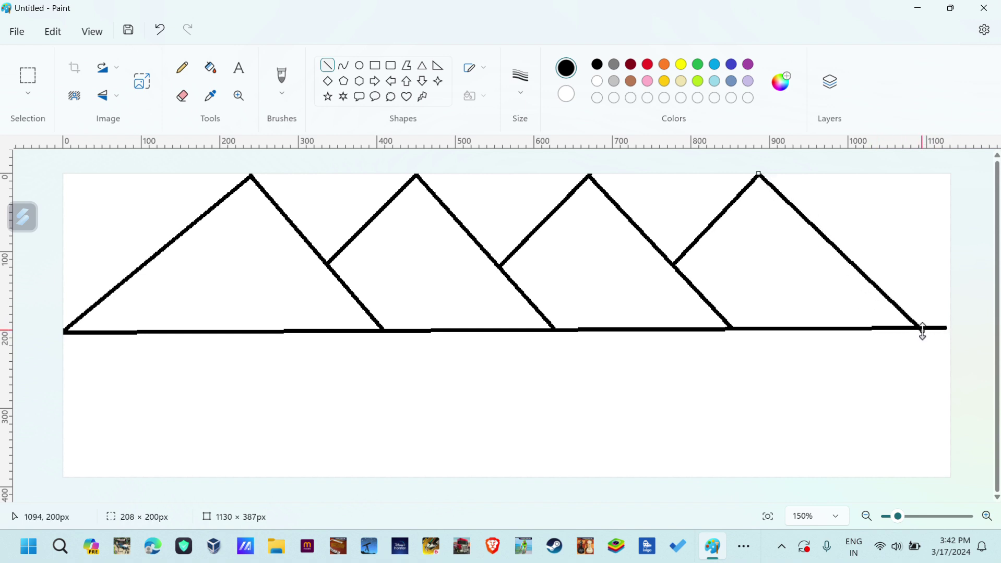
left_click(900, 274)
left_click_drag(857, 267, 947, 177)
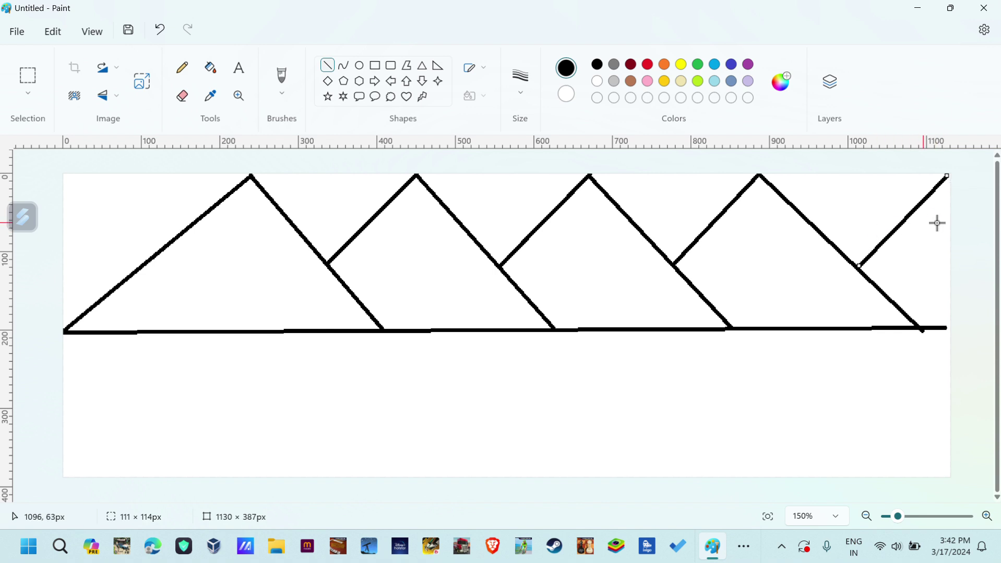
left_click(979, 256)
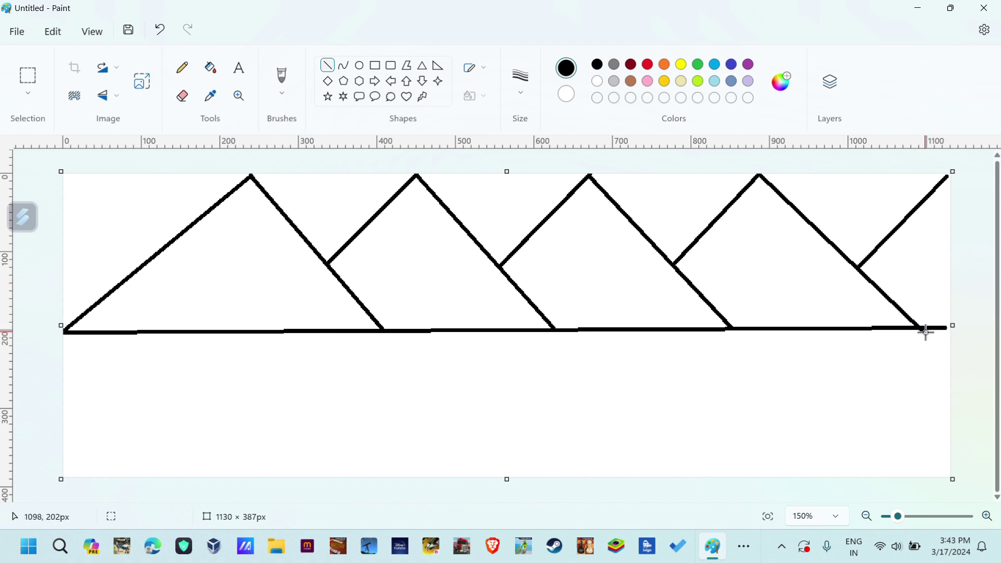
- Draw two diagonal river banks from the right part of the horizon, about 955 × 99 px to the left edge and 765 × 209 px to the bottom
left_click(811, 329)
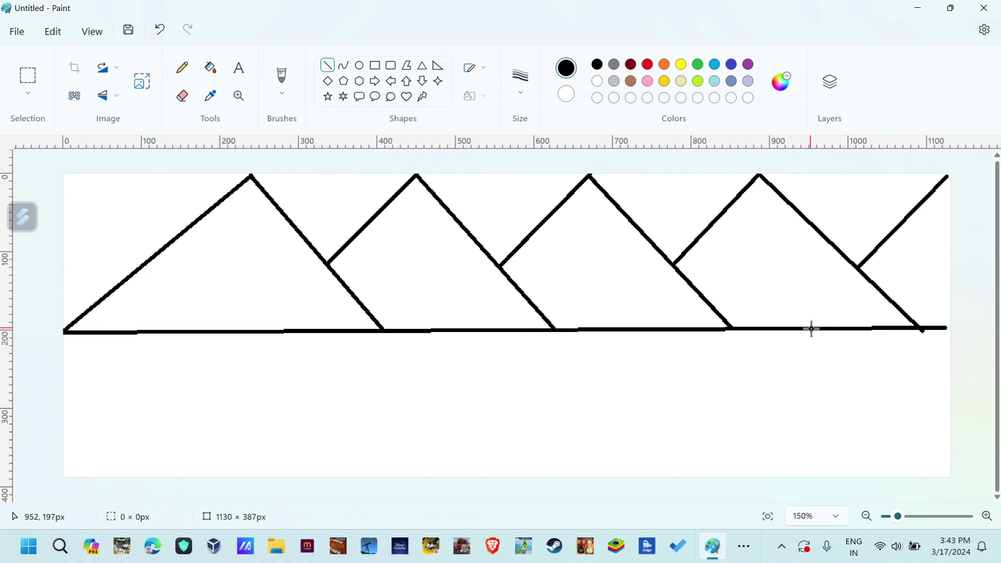
left_click_drag(811, 329, 61, 406)
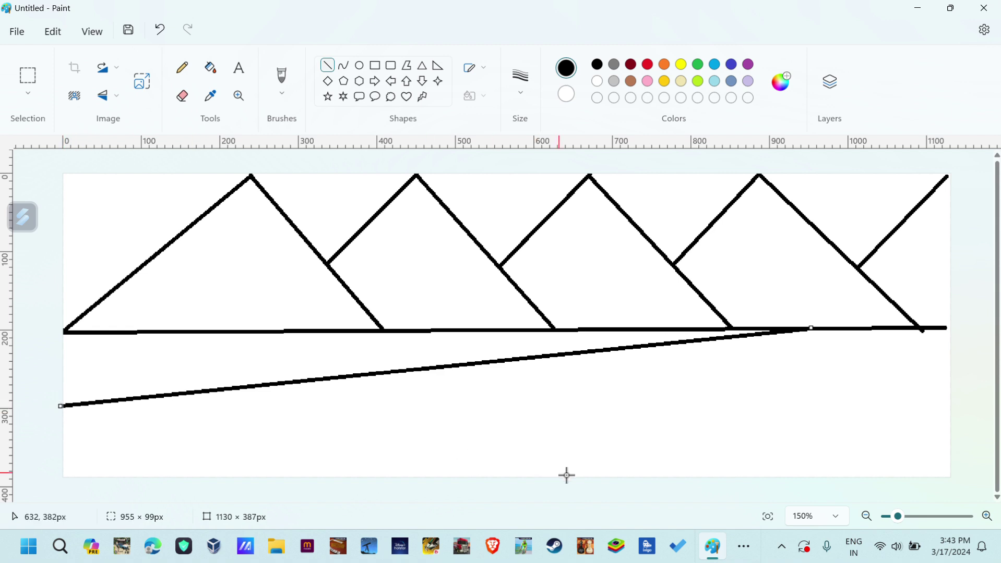
left_click(728, 401)
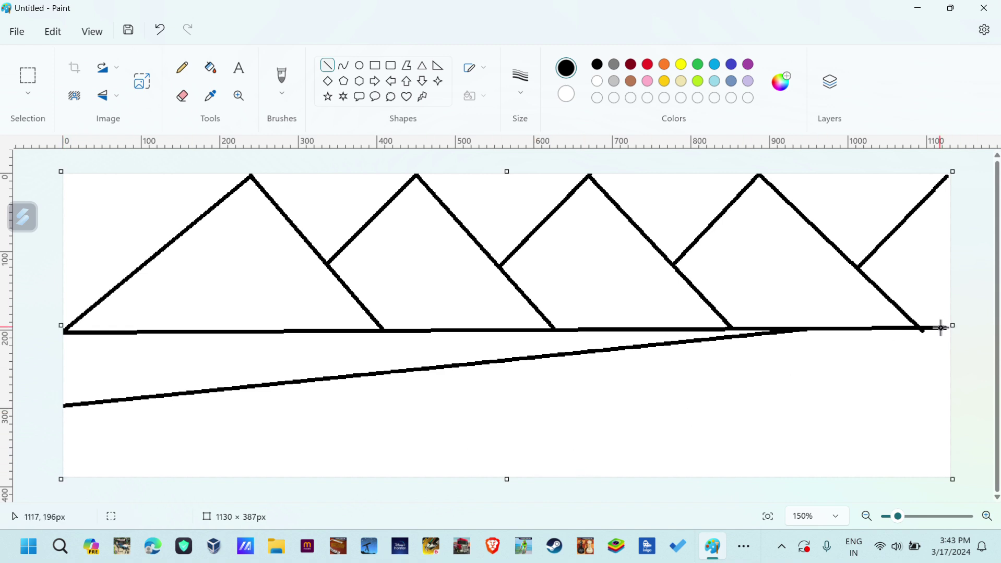
left_click_drag(948, 327, 346, 492)
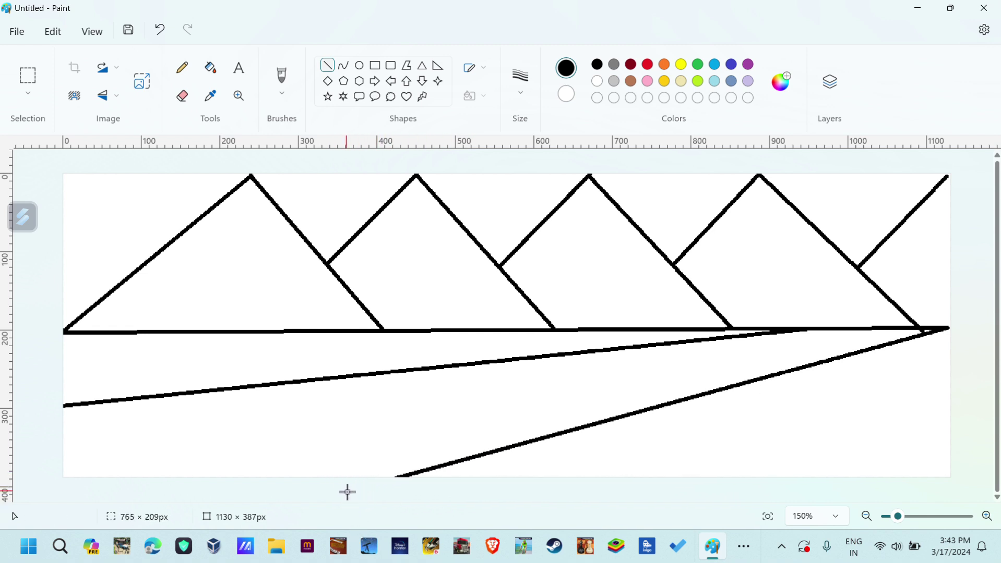
left_click(658, 429)
- Try to fill the ground below the lower river bank with lime
left_click(220, 70)
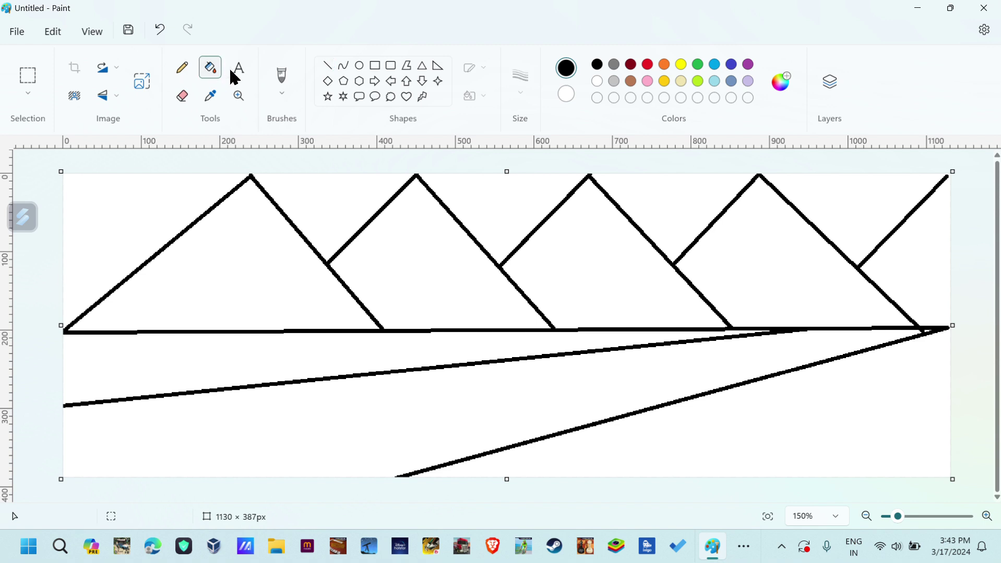
left_click(695, 82)
left_click(755, 425)
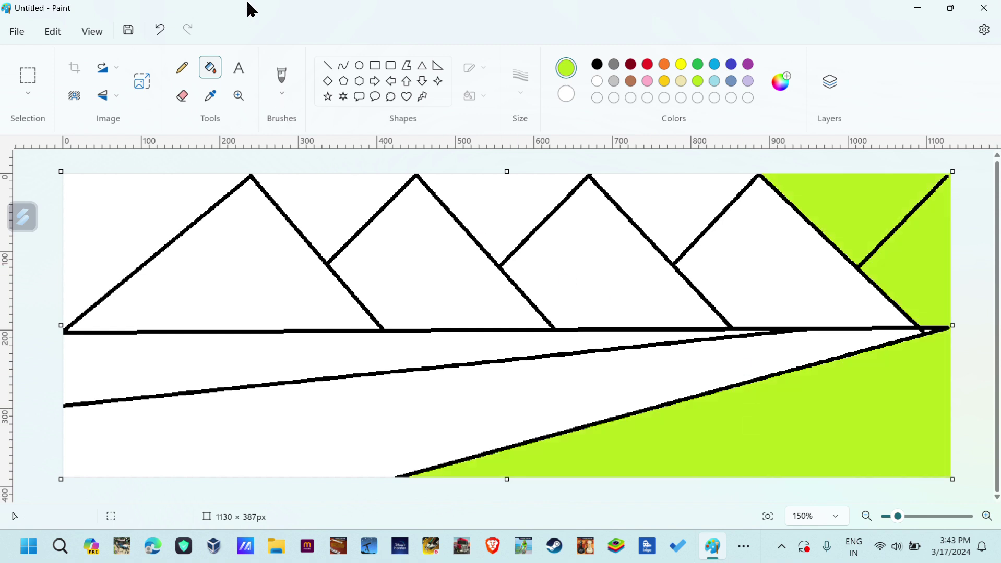
left_click(161, 29)
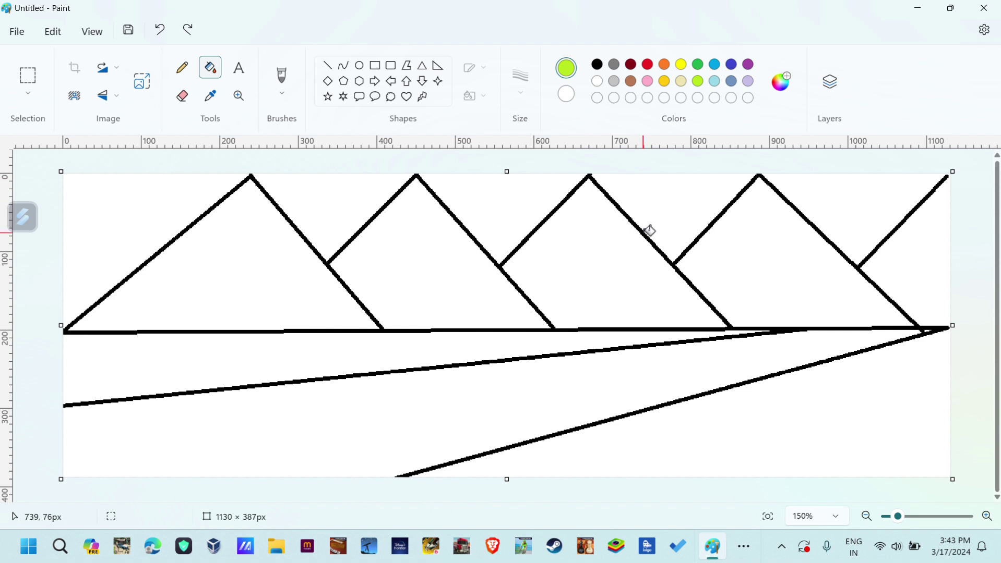
- Seal the line gaps at the canvas's right edge with lime Pencil marks and fill the ground on both sides of the river with lime
left_click(327, 66)
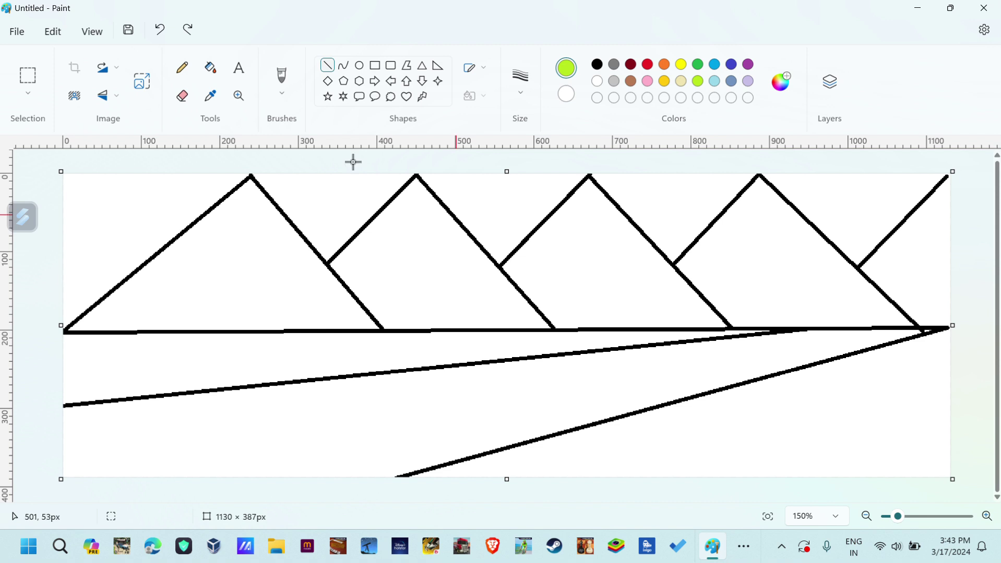
left_click(182, 67)
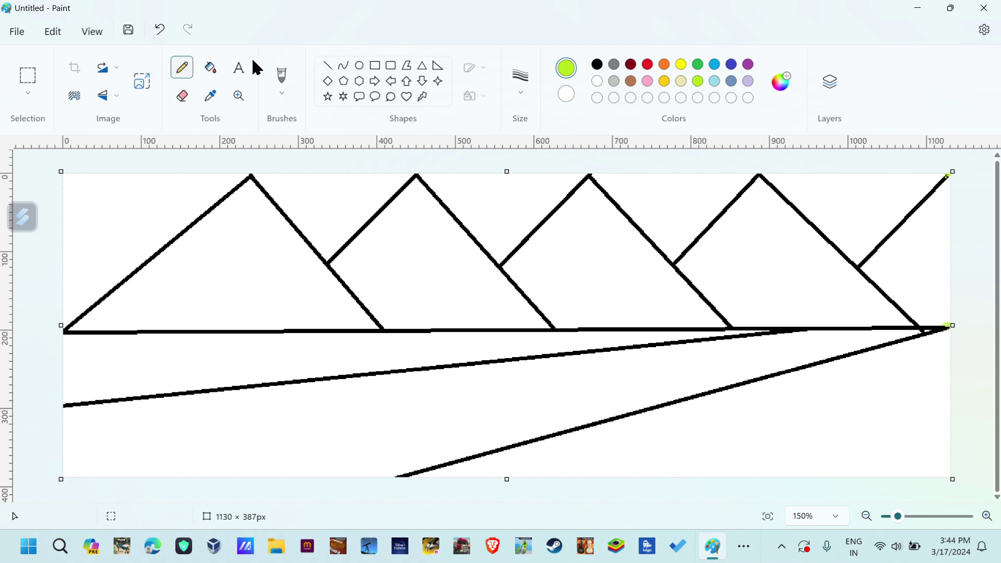
left_click(214, 69)
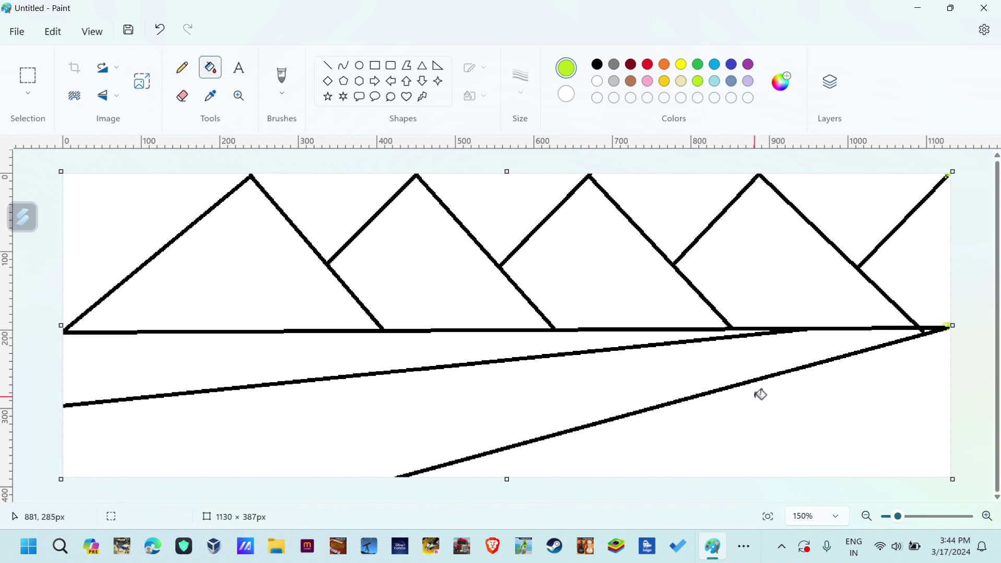
left_click(815, 453)
left_click(460, 352)
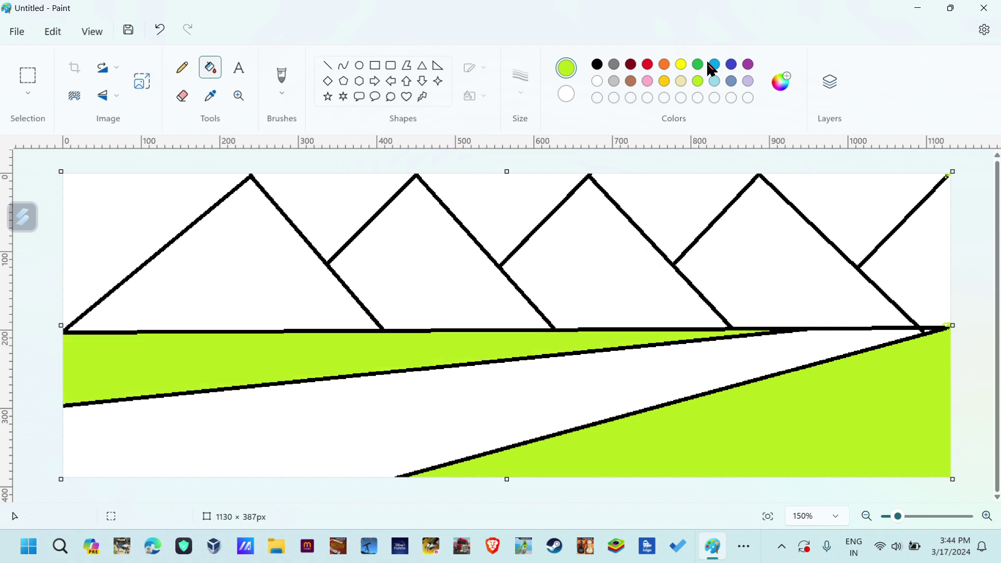
- Fill all five mountains with green and the river between the two banks with blue
left_click(777, 249)
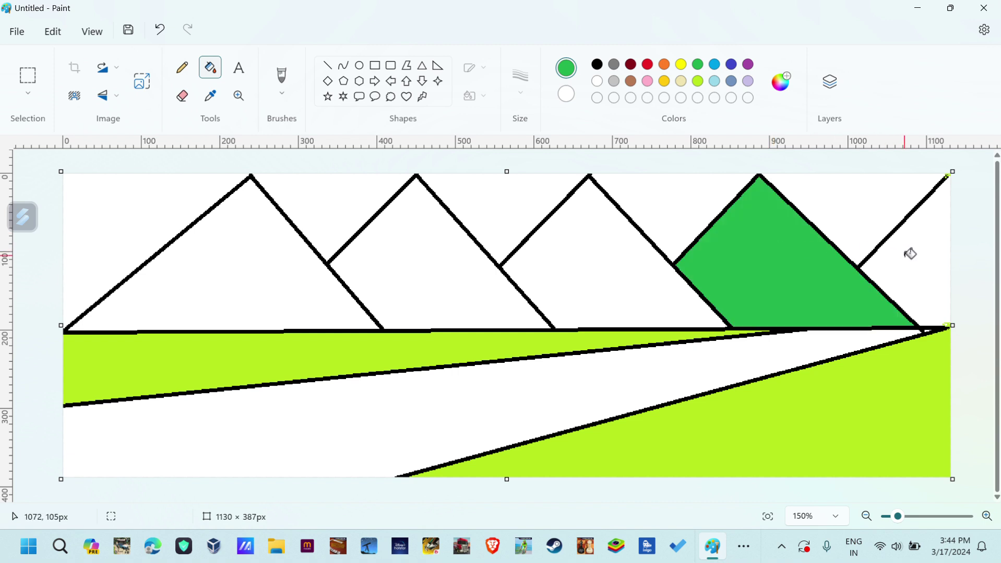
left_click(891, 256)
left_click(579, 281)
left_click(493, 272)
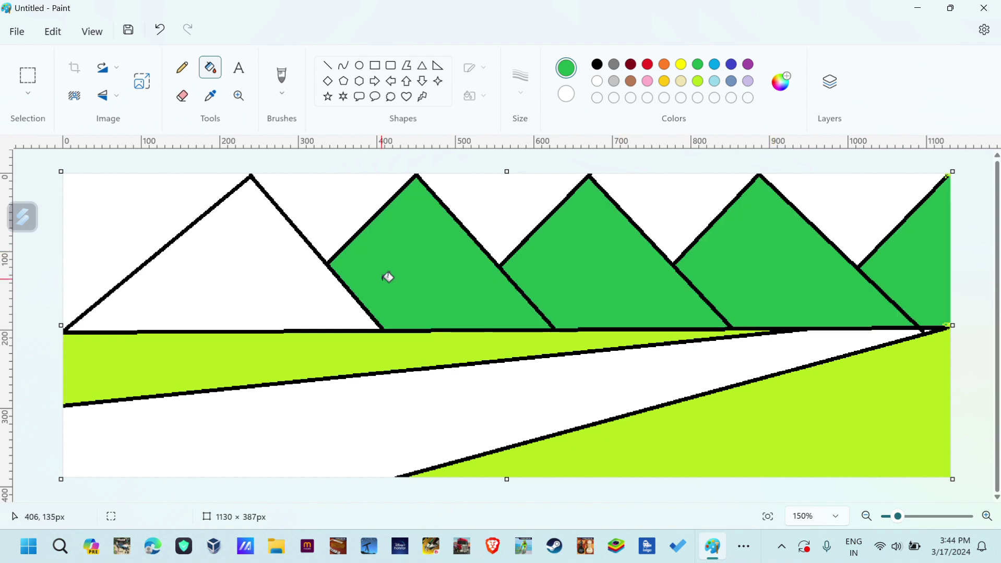
left_click(259, 276)
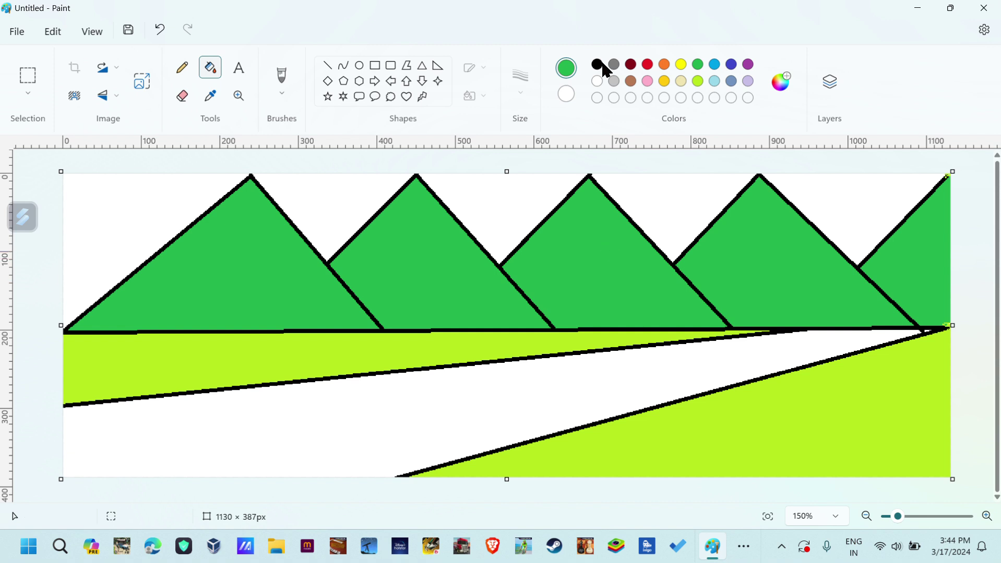
left_click(714, 65)
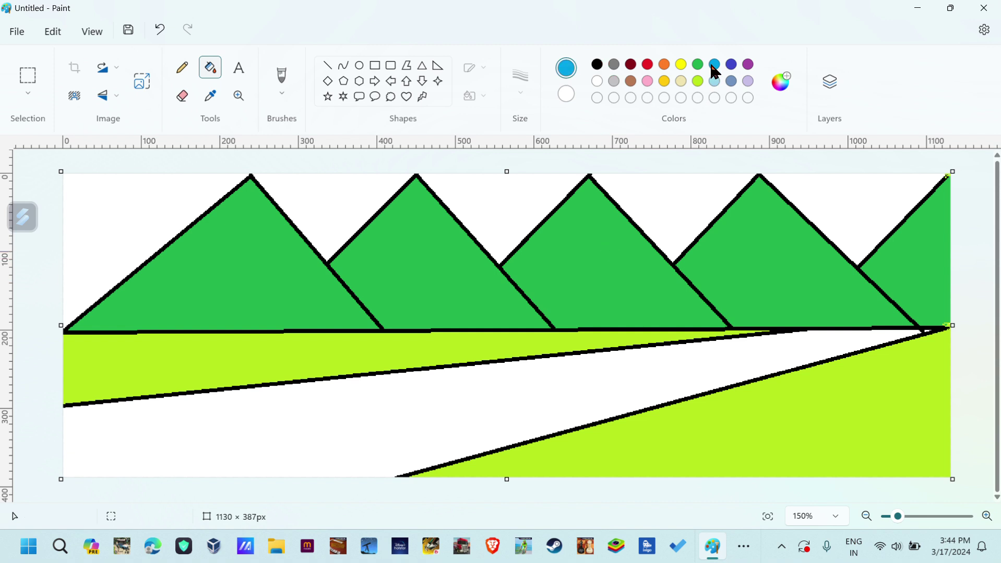
left_click(594, 366)
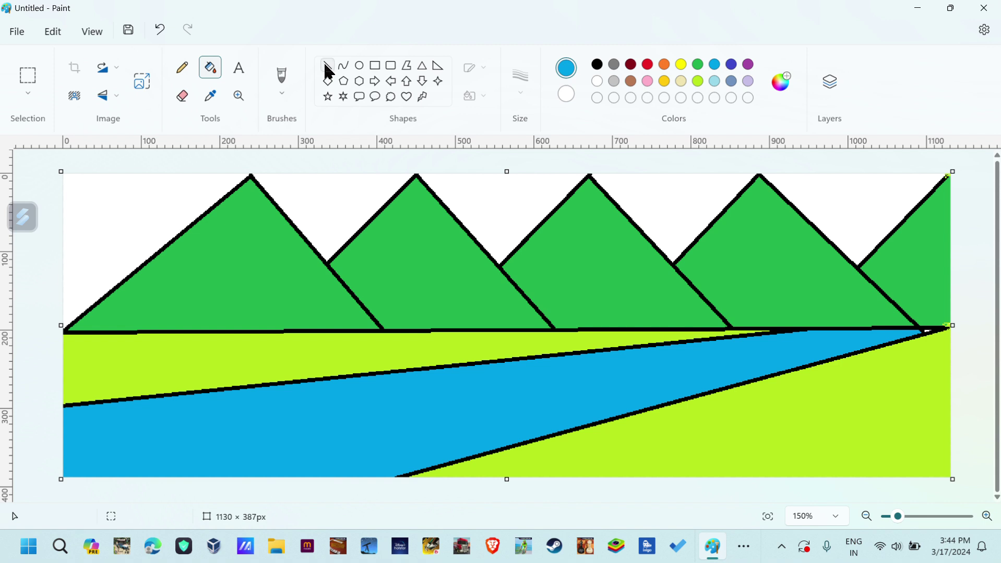
- Try to draw a black curve about 117 px wide between the second and third mountains as the top of the sun
left_click(343, 67)
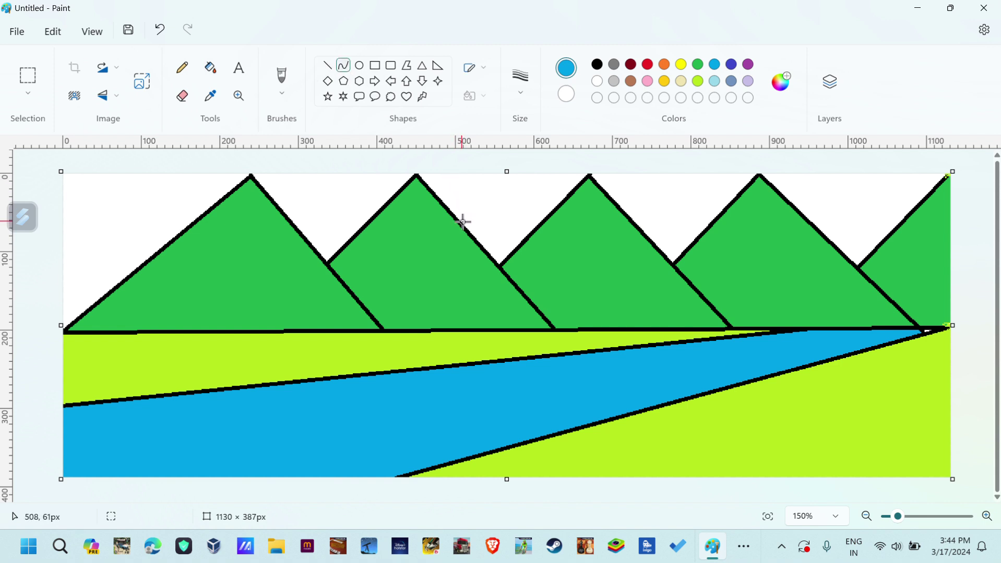
left_click_drag(457, 221, 542, 218)
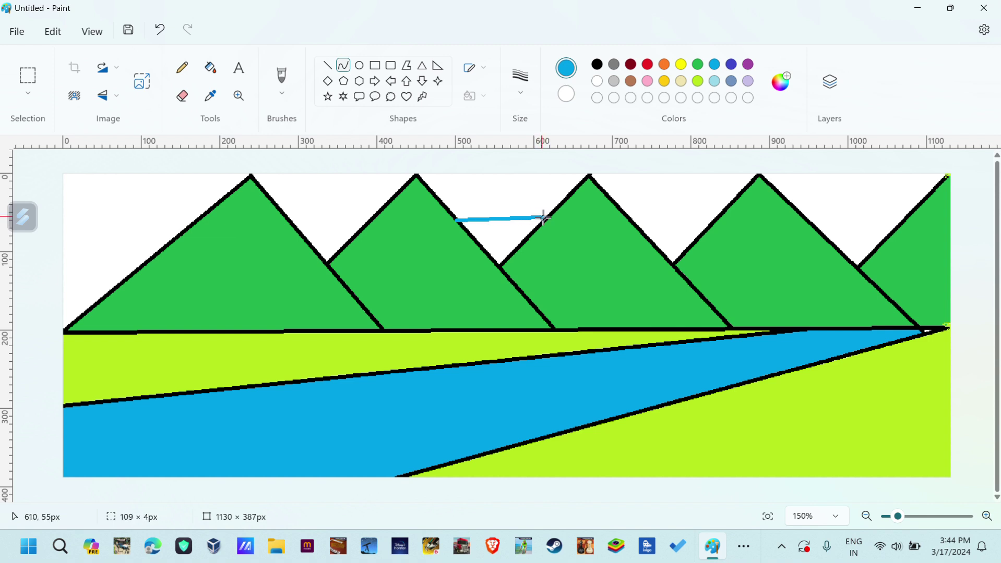
left_click(600, 67)
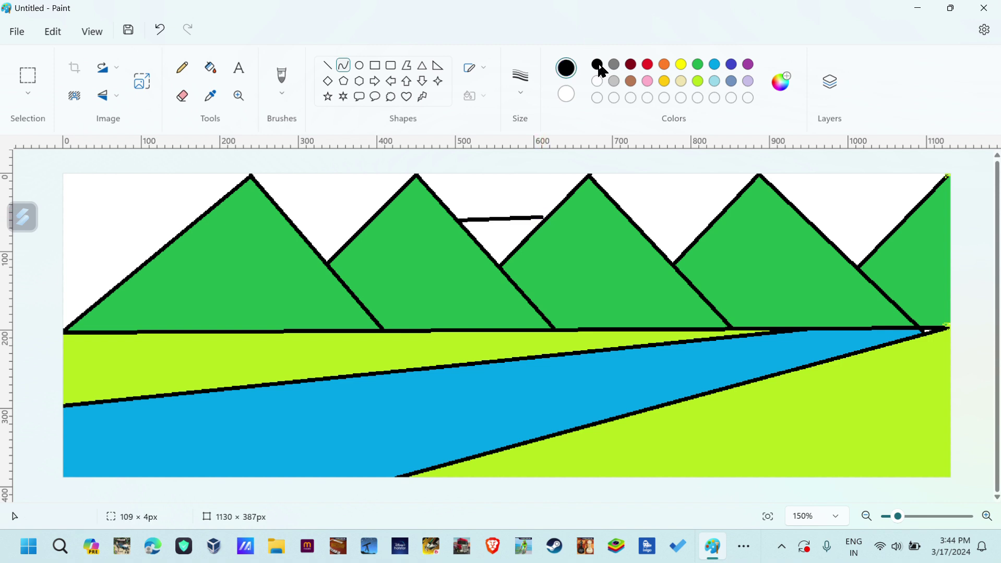
left_click_drag(541, 218, 549, 219)
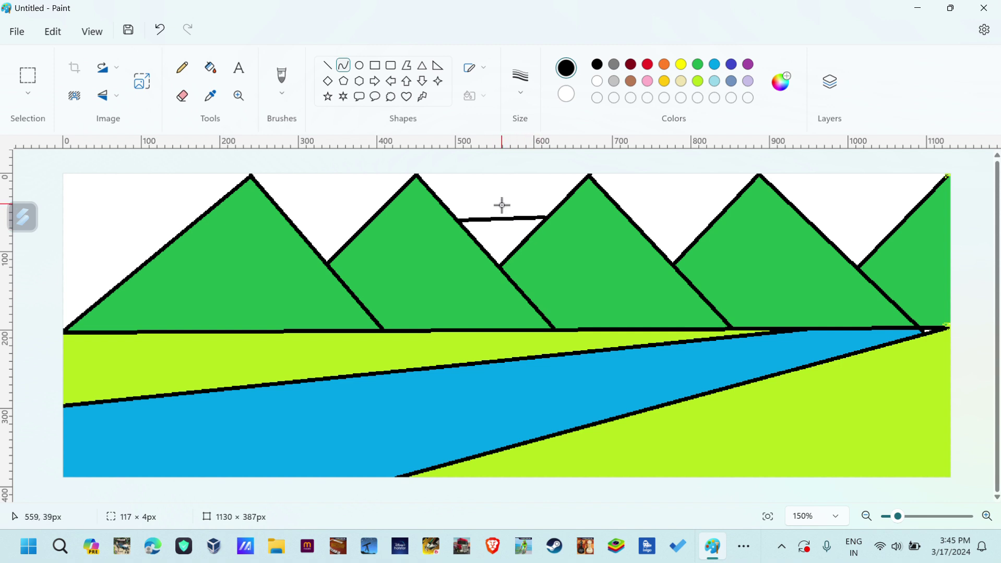
left_click_drag(500, 204, 495, 208)
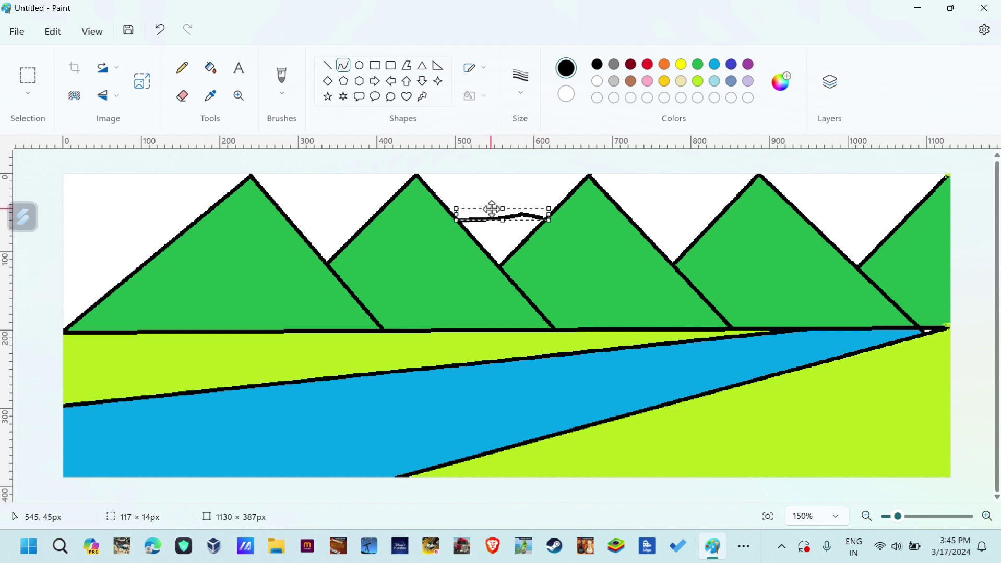
left_click(159, 30)
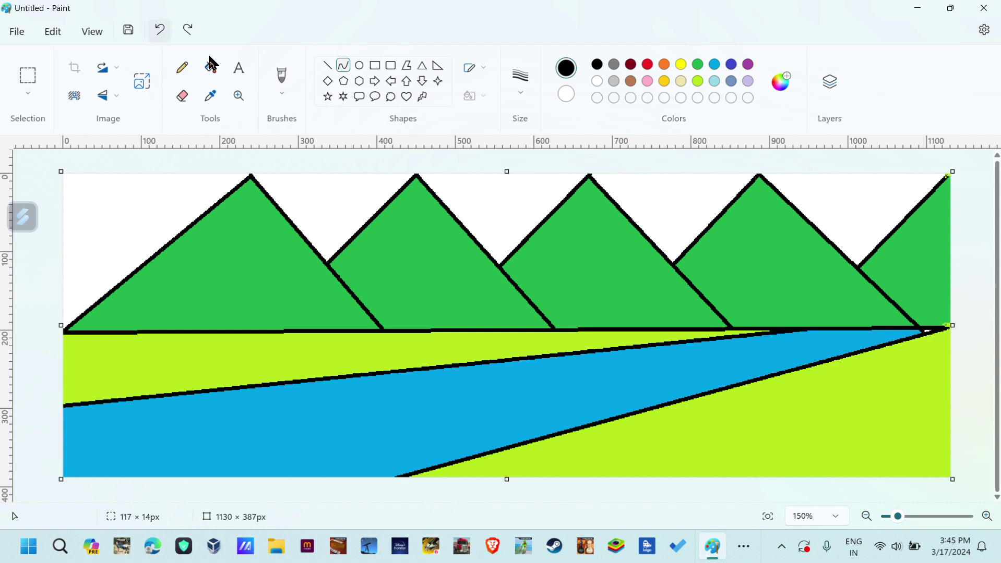
- Draw a rising sun arc about 107 × 16 px between the second and third mountains, coloured and filled with yellow
left_click_drag(458, 220, 526, 210)
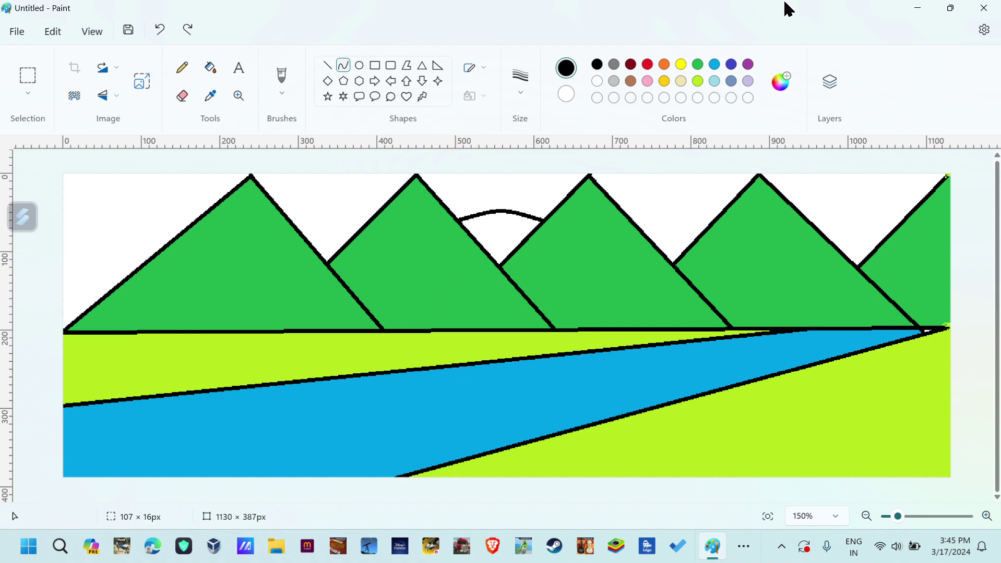
left_click(680, 65)
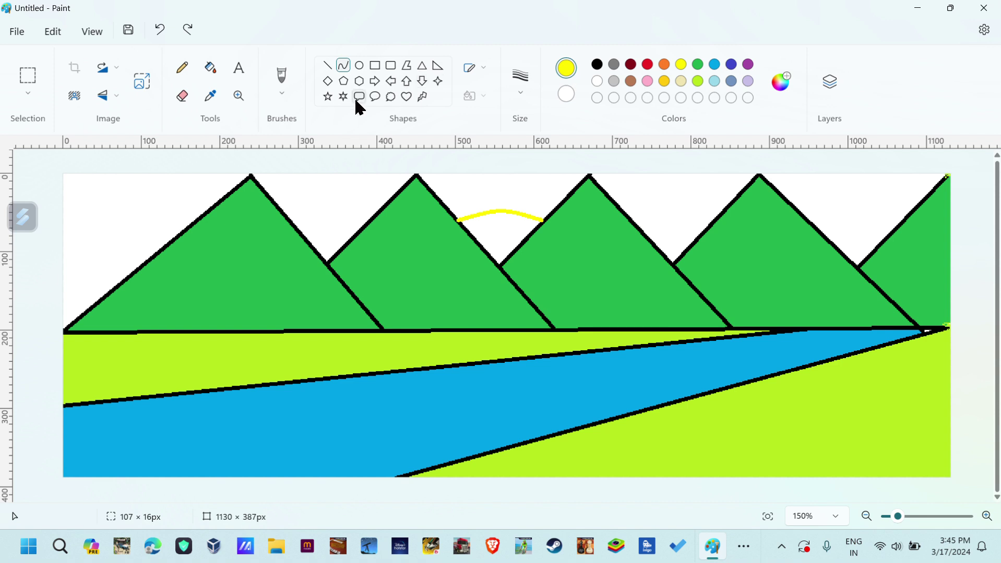
left_click(209, 70)
left_click(501, 231)
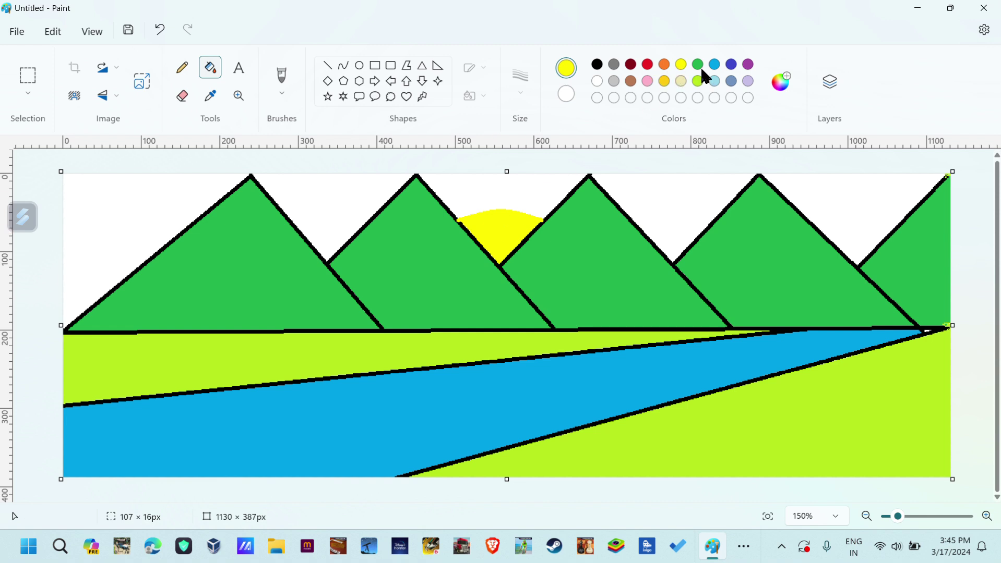
- Fill all the sky areas above and between the mountains with light turquoise
left_click(716, 83)
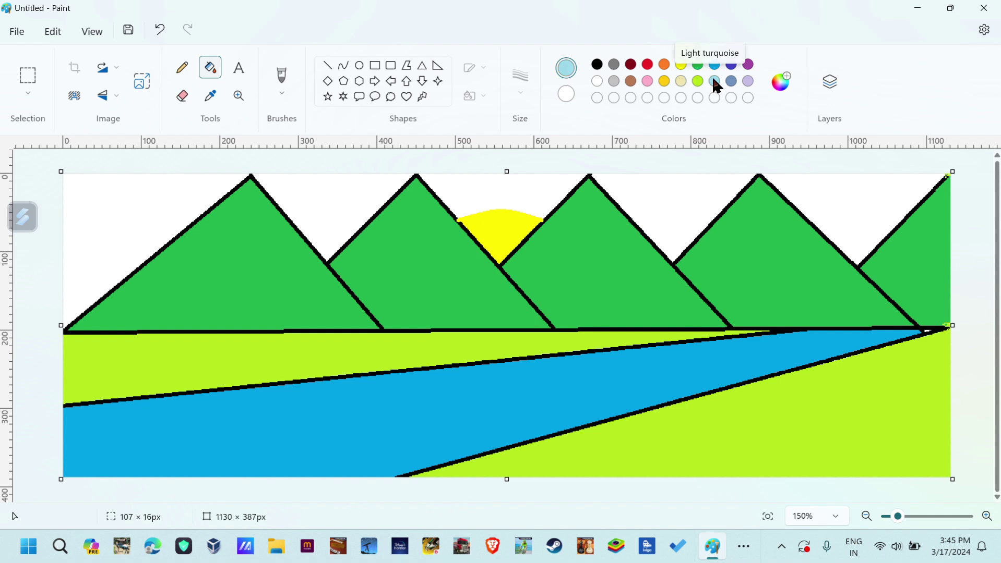
left_click(670, 183)
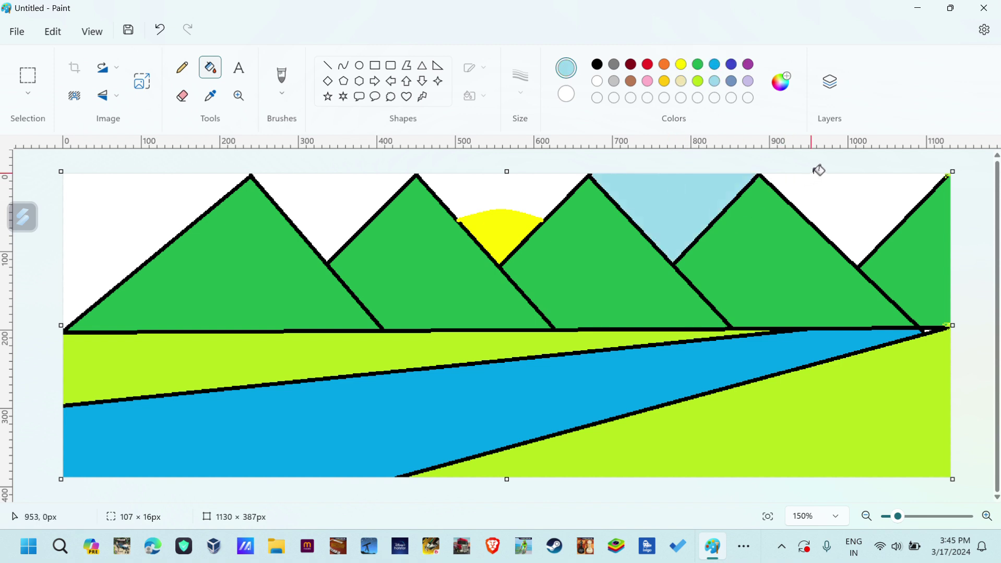
left_click(814, 180)
left_click(551, 180)
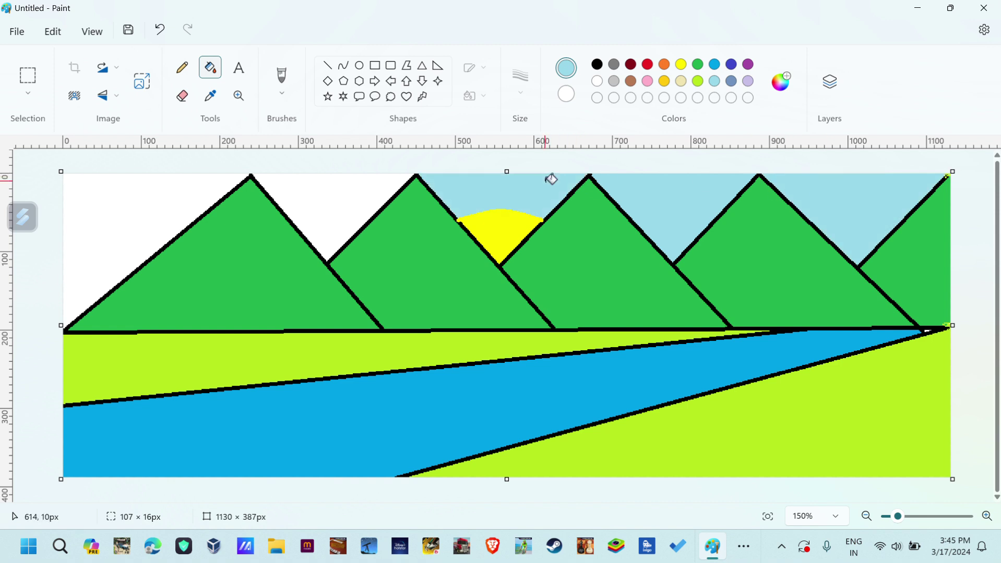
left_click(345, 193)
left_click(150, 186)
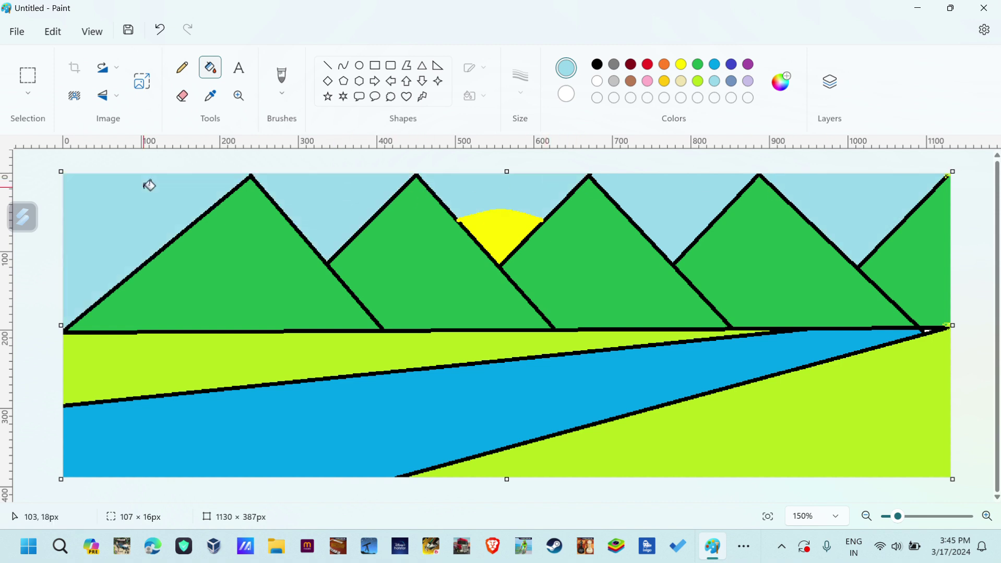